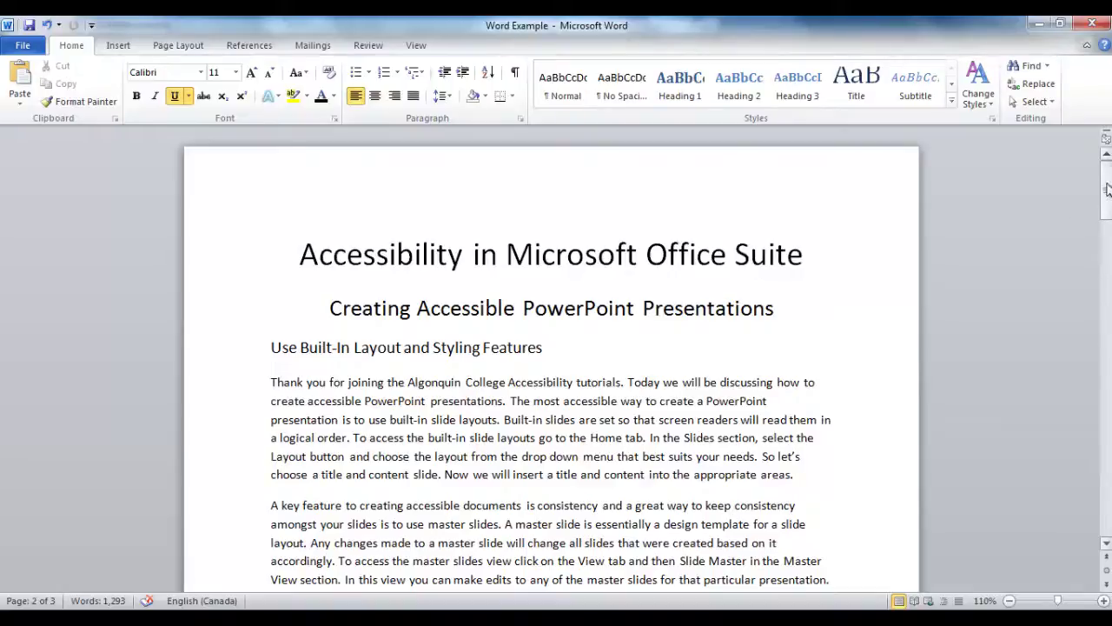
- Apply Heading 1 to "Creating Accessible PowerPoint Presentations" and Heading 2 to "Use Built-In Layout and Styling Features"
mouse_move(1106, 190)
left_mouse_down()
mouse_move(1106, 470)
mouse_move(1109, 185)
left_mouse_up()
left_click(586, 345)
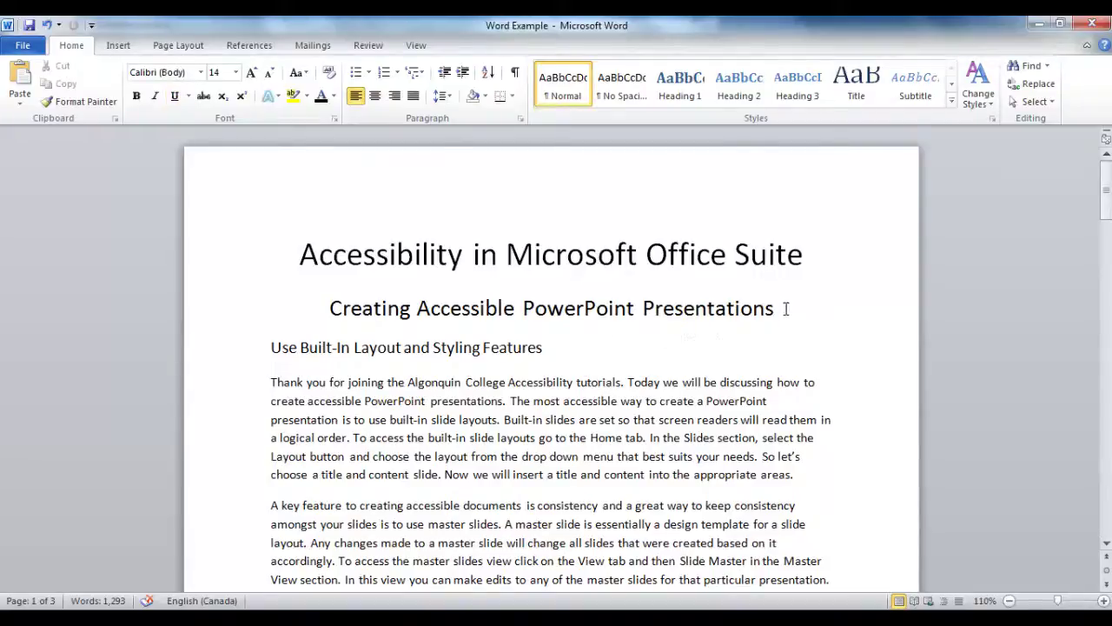
left_click_drag(785, 309, 372, 317)
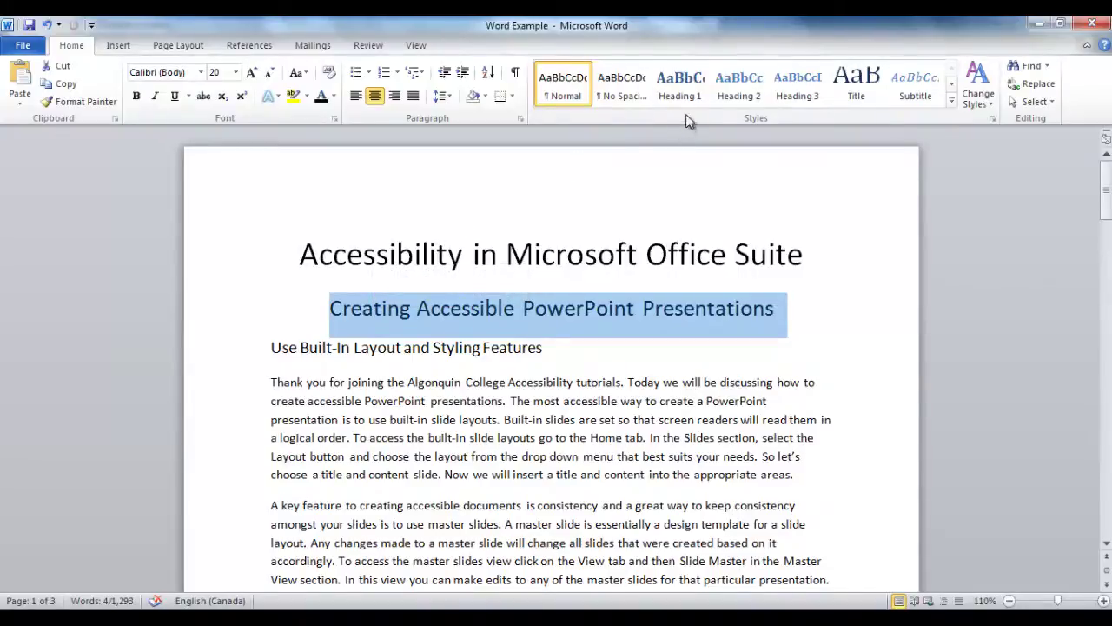
left_click(687, 92)
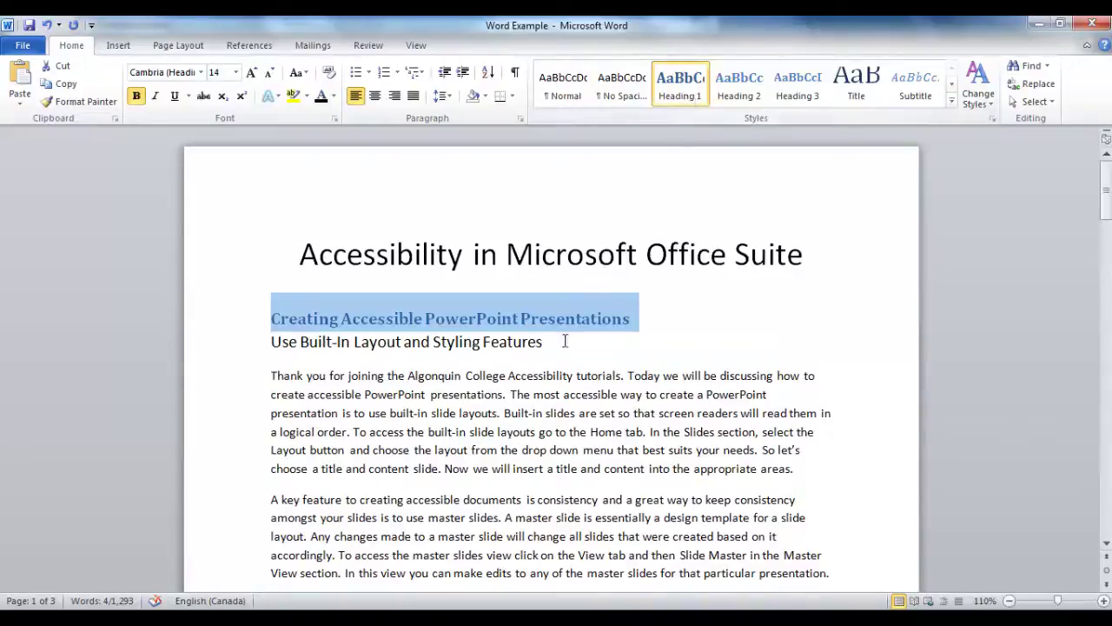
left_click_drag(553, 341, 289, 349)
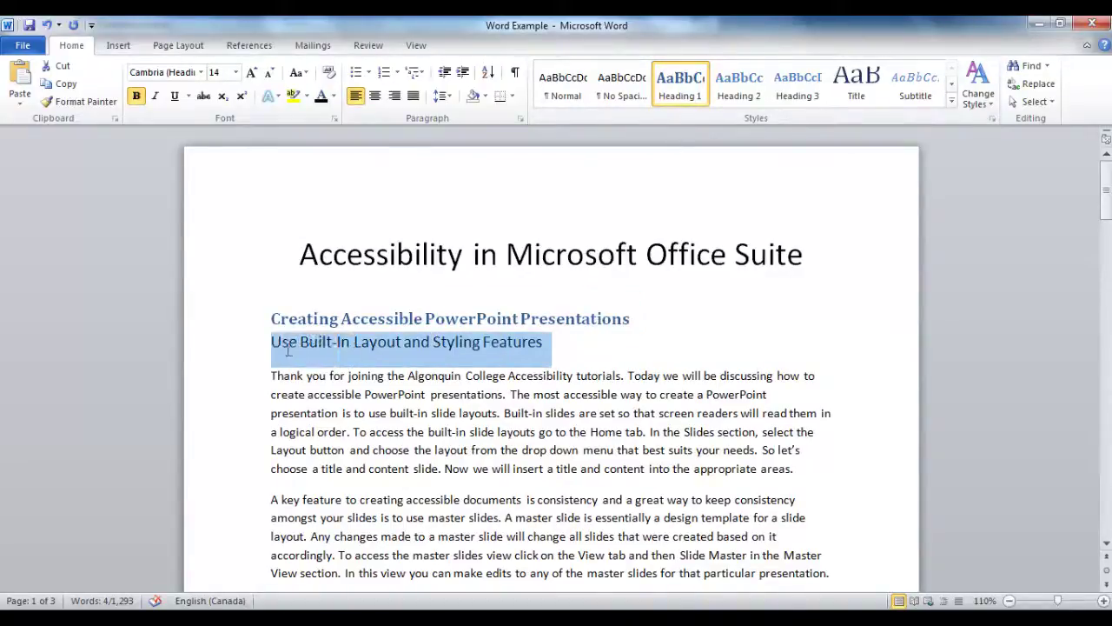
left_click(740, 89)
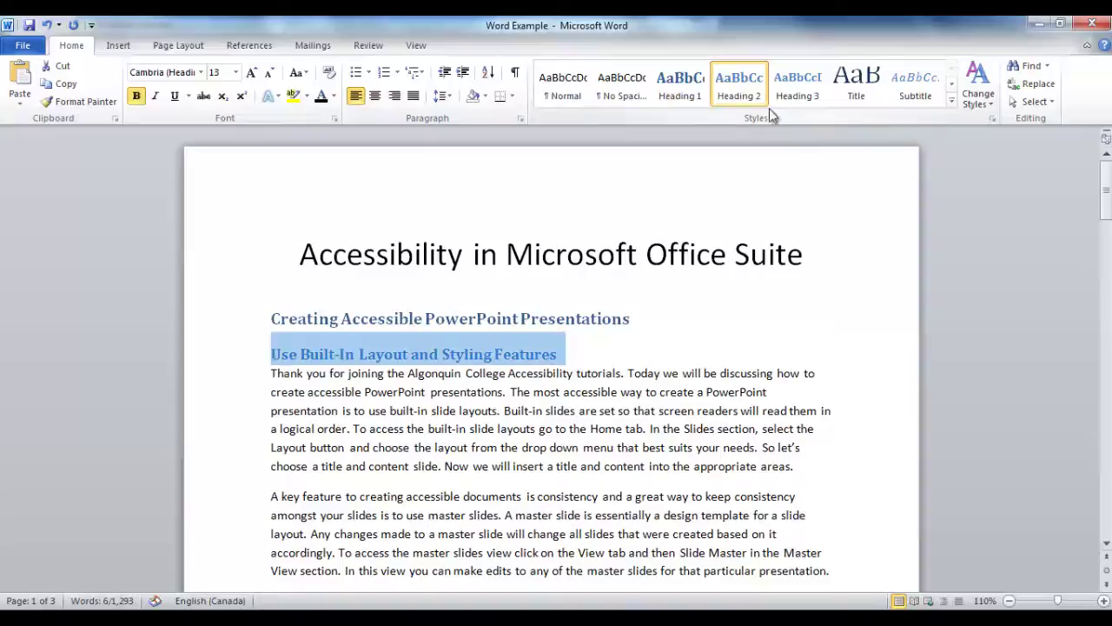
- Select the "Creating Accessible PowerPoint Presentations" heading and turn on the Navigation Pane
triple_click(487, 318)
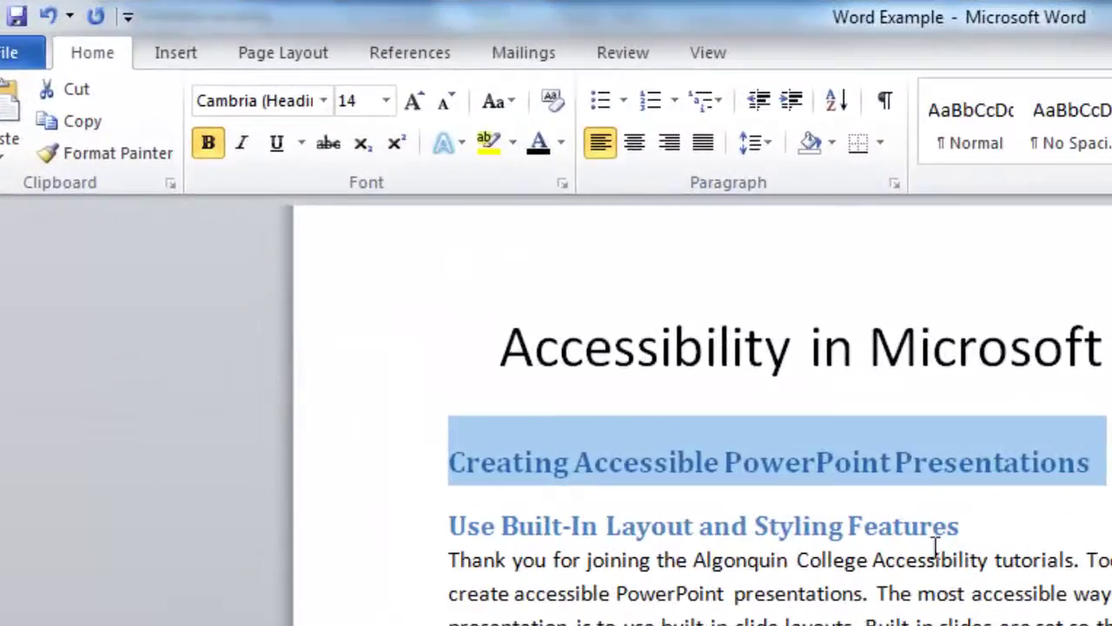
left_click(709, 54)
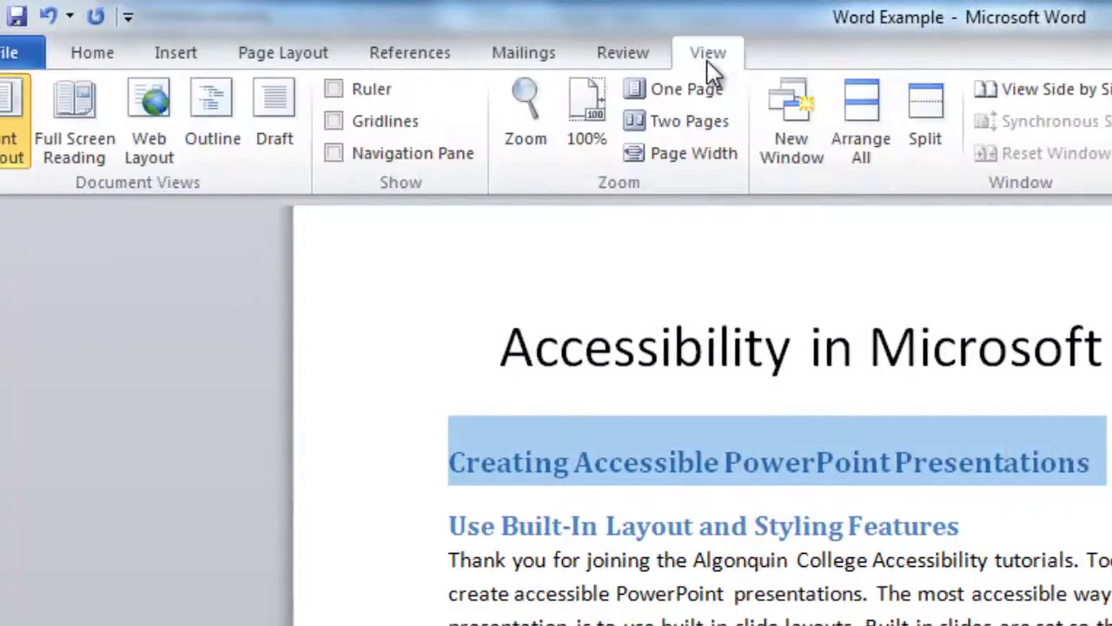
left_click(337, 155)
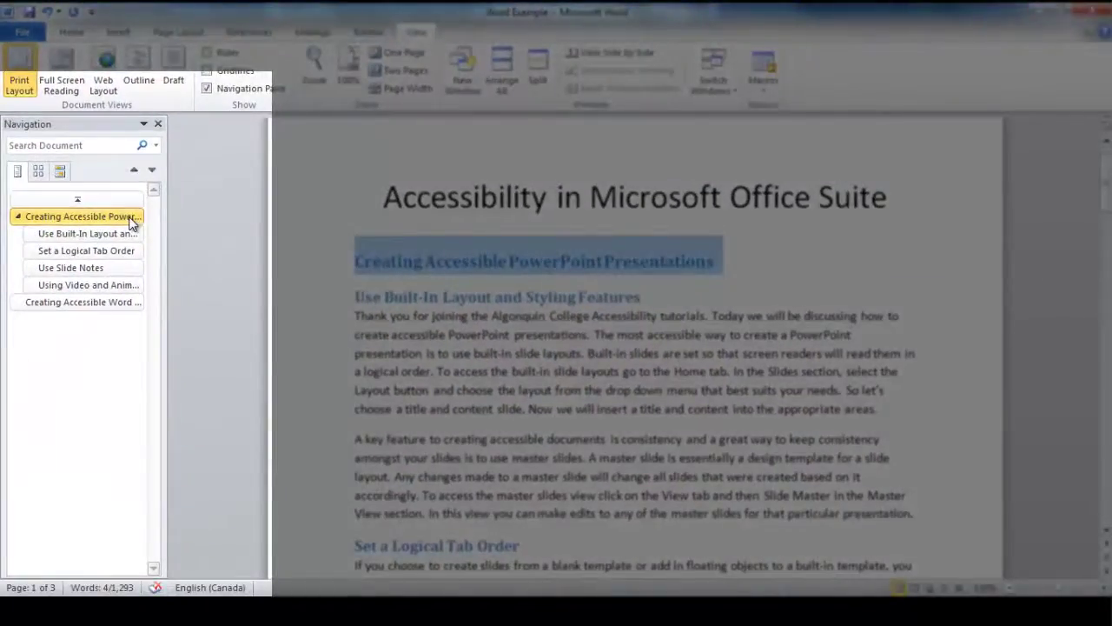
- Go through the document by its headings, from "Use Built-In Layout and Styling Features" to the Creating Accessible Word Documents heading
left_click(126, 233)
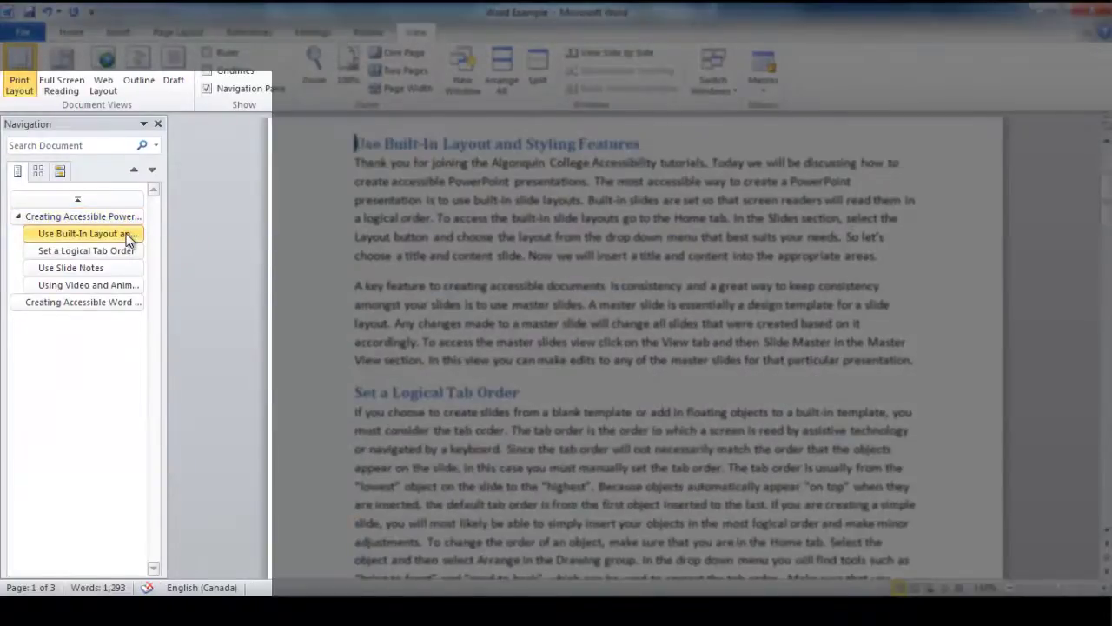
left_click(124, 249)
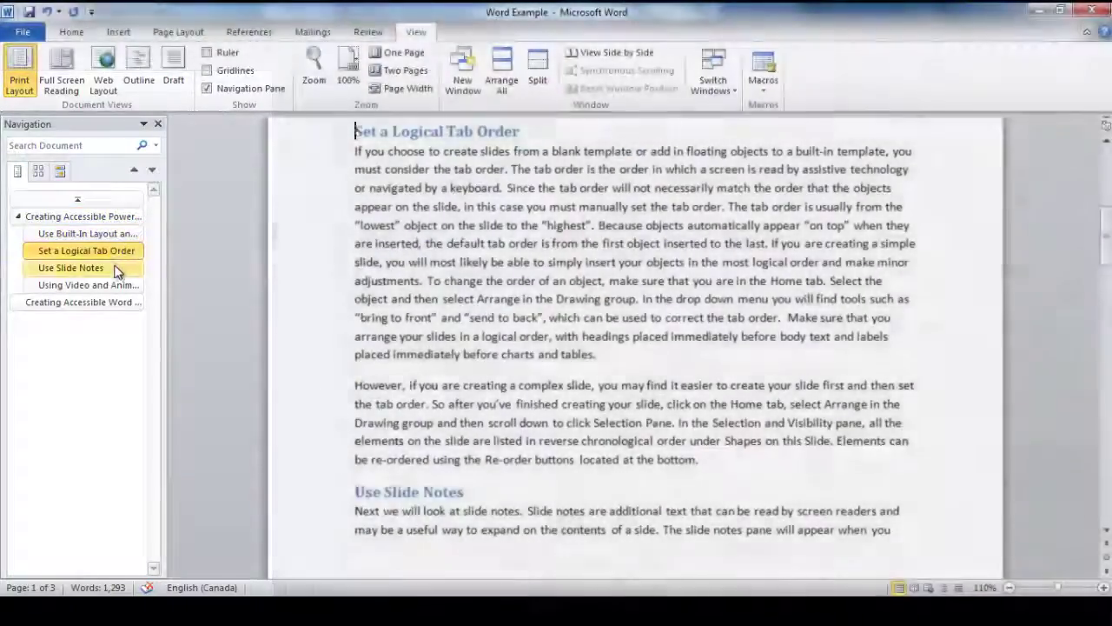
left_click(118, 267)
left_click(116, 284)
left_click(106, 302)
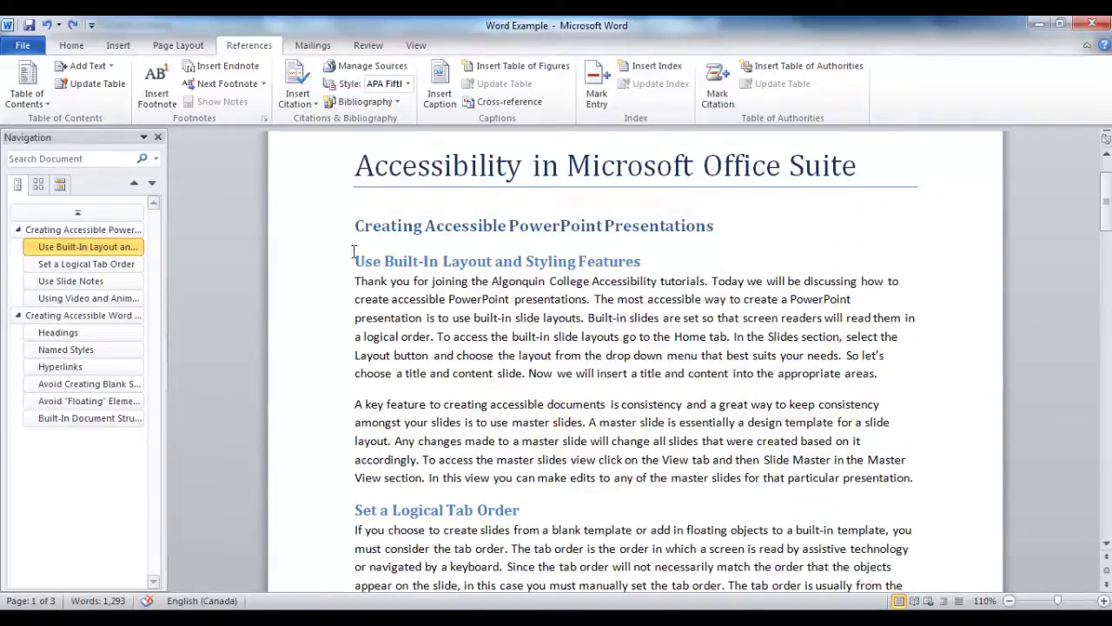
- Insert the Automatic Table 1 table of contents just before the "Creating Accessible PowerPoint Presentations" heading
left_click(355, 225)
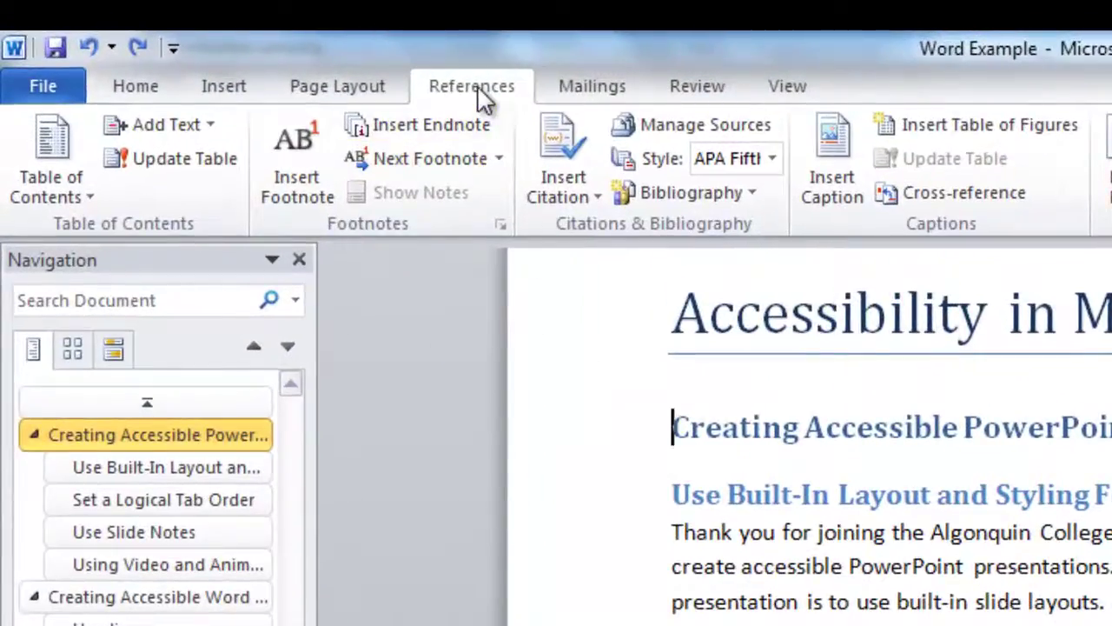
left_click(61, 187)
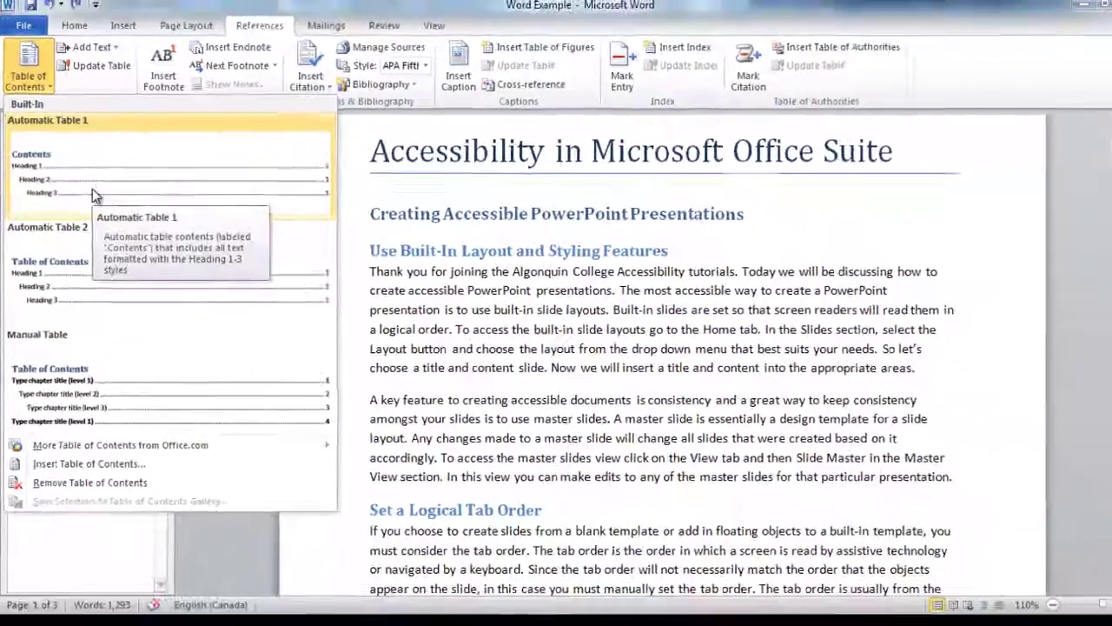
left_click(95, 195)
scroll(469, 269, "up", 3)
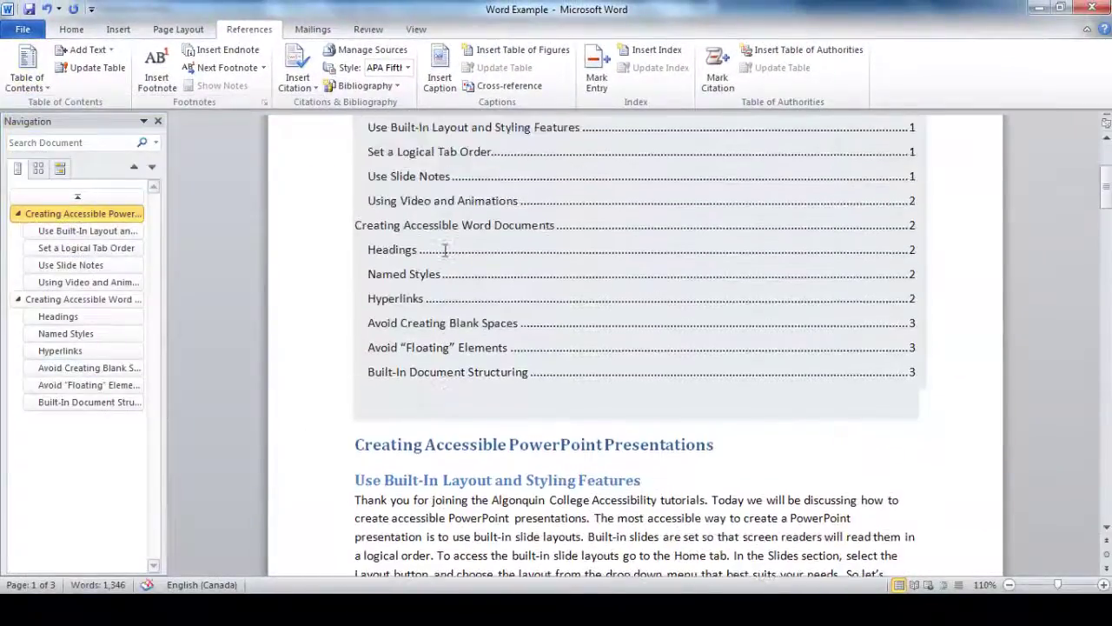
scroll(444, 249, "up", 2)
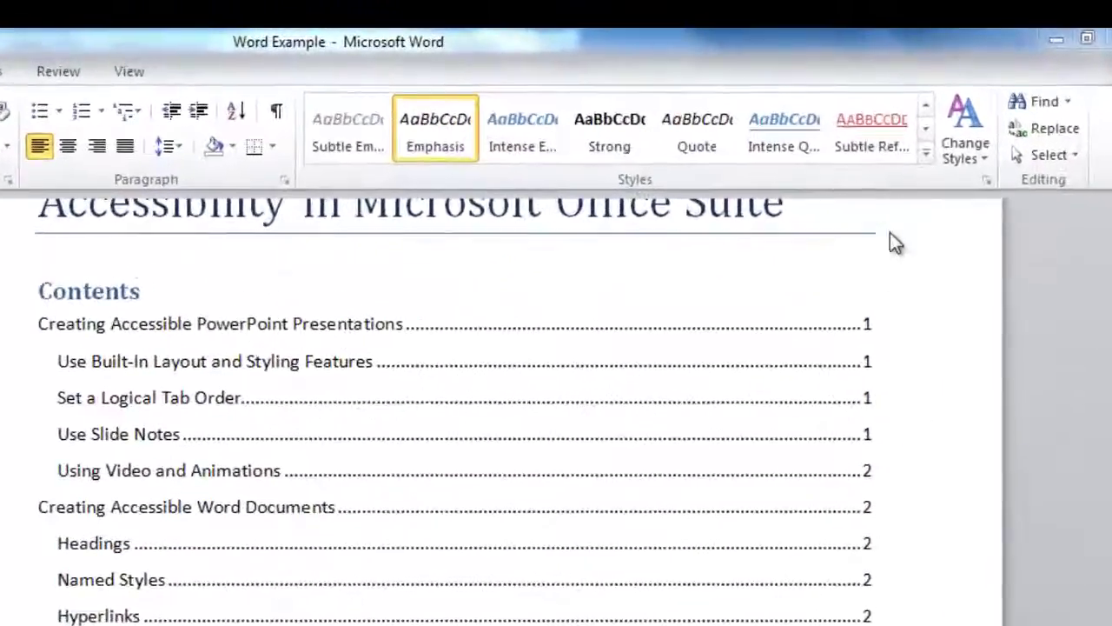
- Apply the Emphasis style to the end of the first body paragraph, starting at "In the Slides section, select the Layout button"
left_click(922, 158)
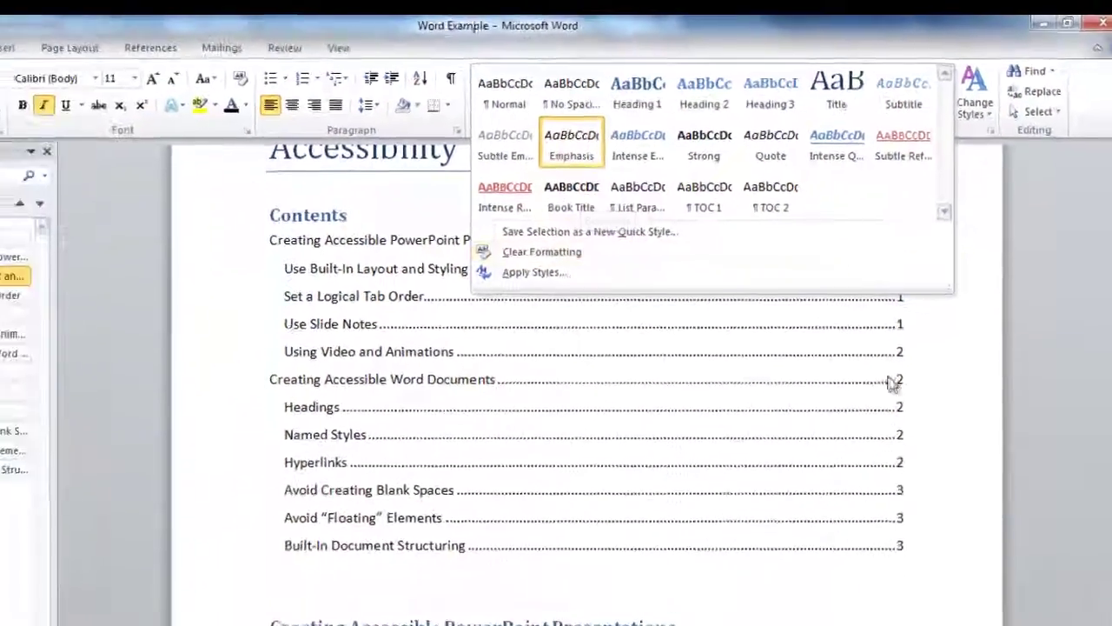
left_click(931, 539)
scroll(958, 336, "down", 6)
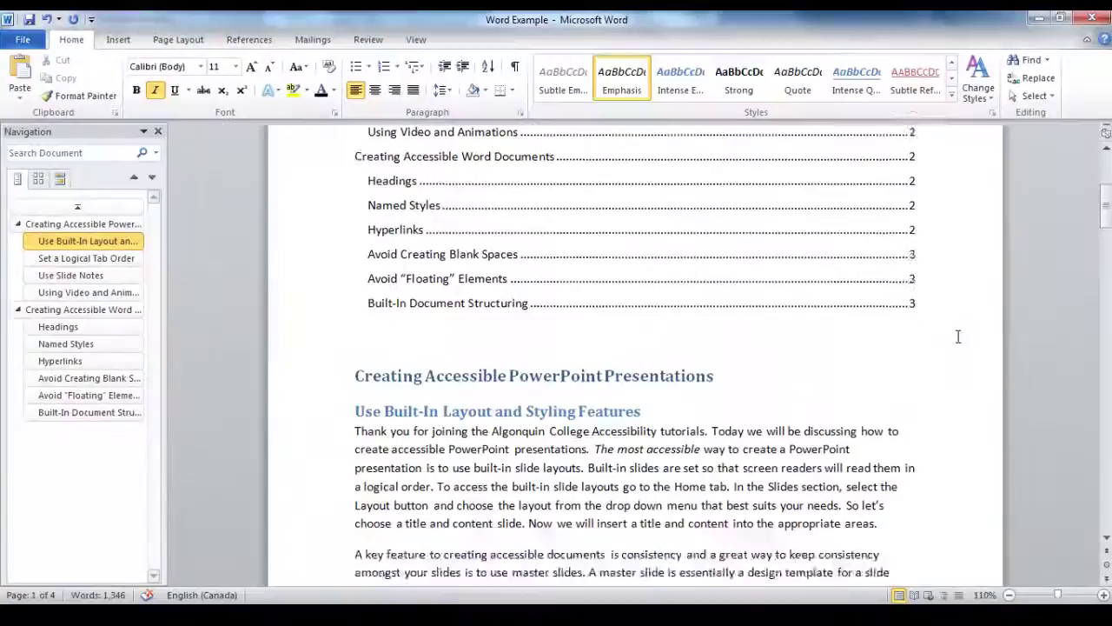
left_click_drag(881, 393, 736, 360)
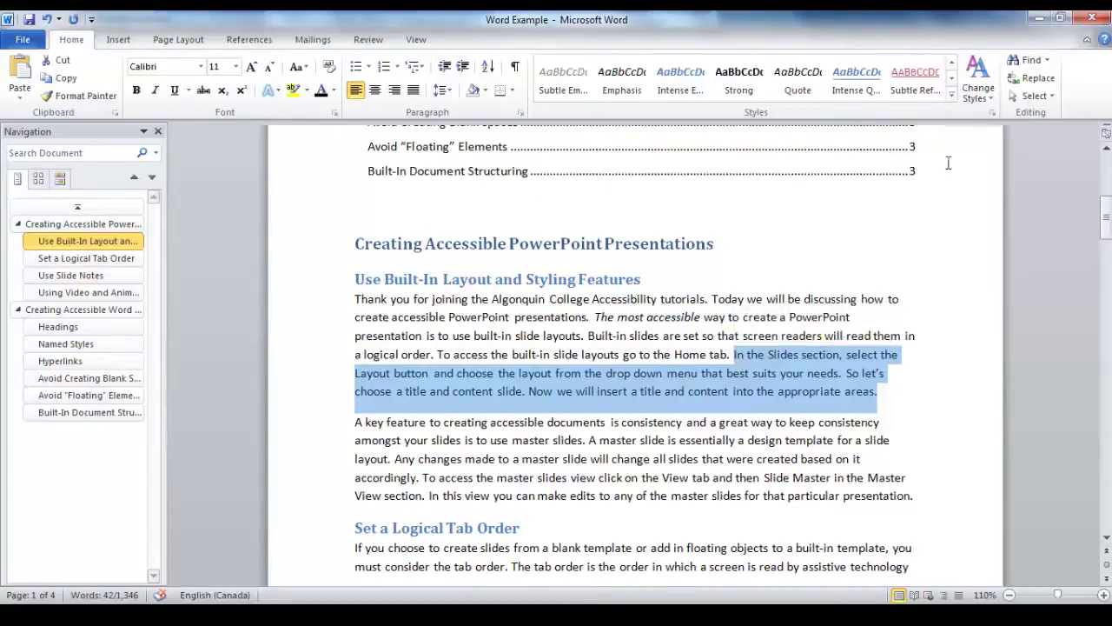
left_click(952, 97)
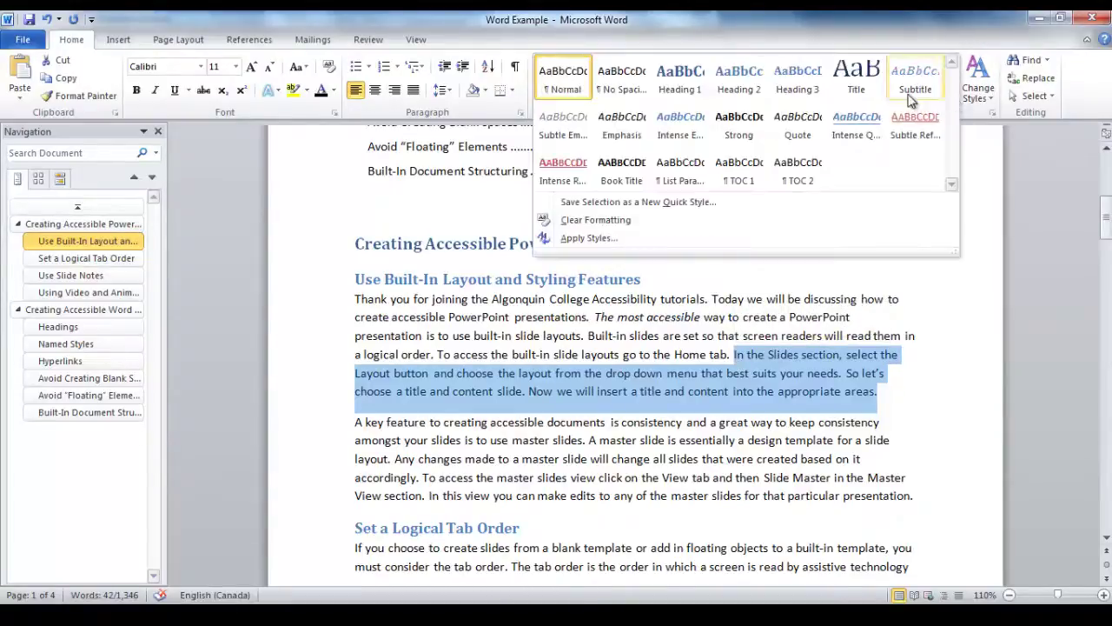
left_click(634, 132)
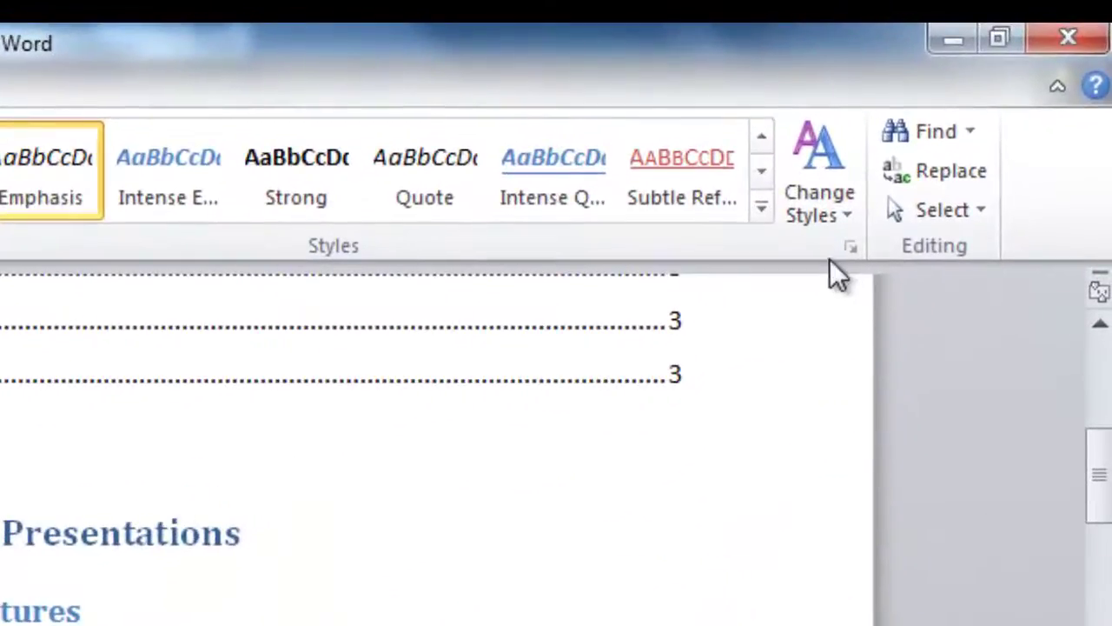
- Look through the document-wide style options, including the available style sets
left_click(850, 210)
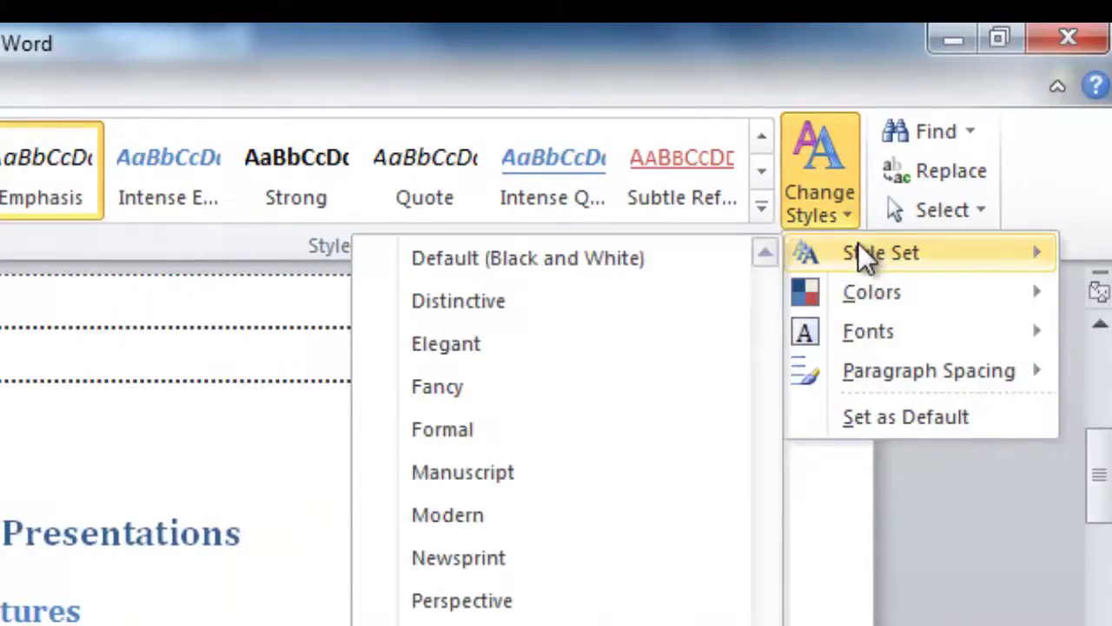
mouse_move(870, 285)
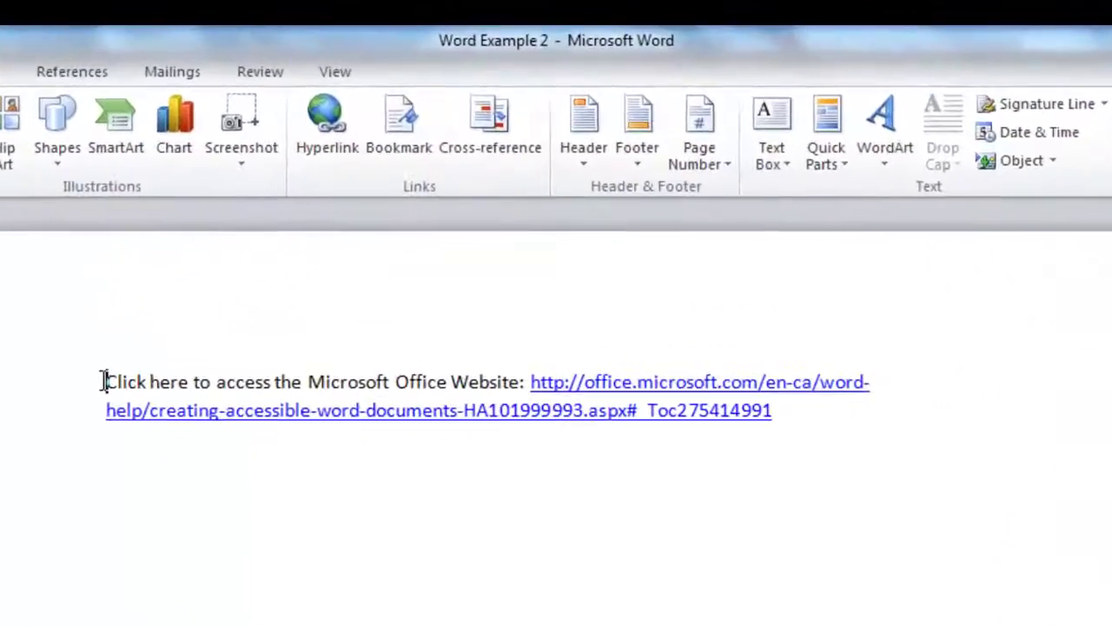
- In Word Example 2, select the whole sentence about accessing the Microsoft Office Website together with its web address
left_click(268, 240)
left_click_drag(102, 381, 699, 438)
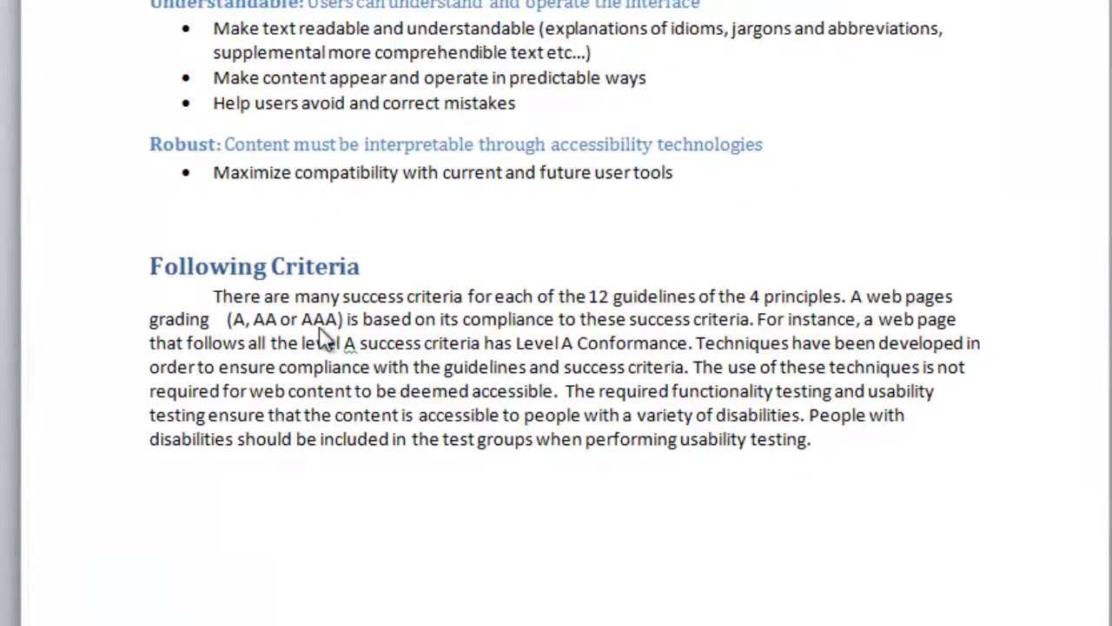
- Delete the manual indent before the paragraph under "Following Criteria" and set its left indentation to 0.1" in the paragraph settings
left_click(214, 297)
key("BackSpace")
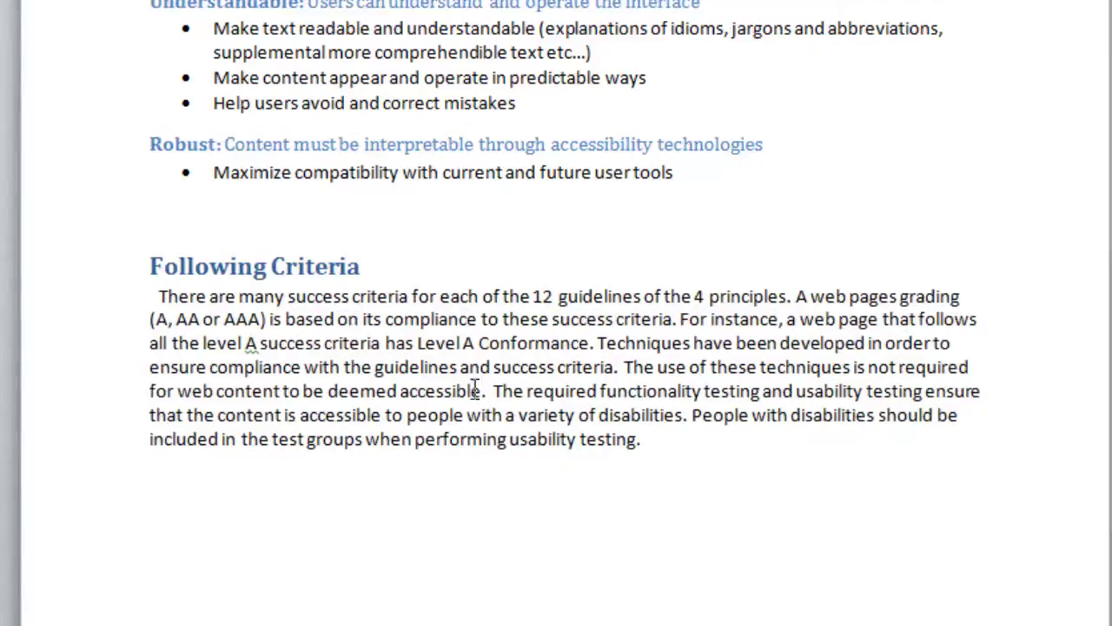
left_click_drag(643, 439, 157, 300)
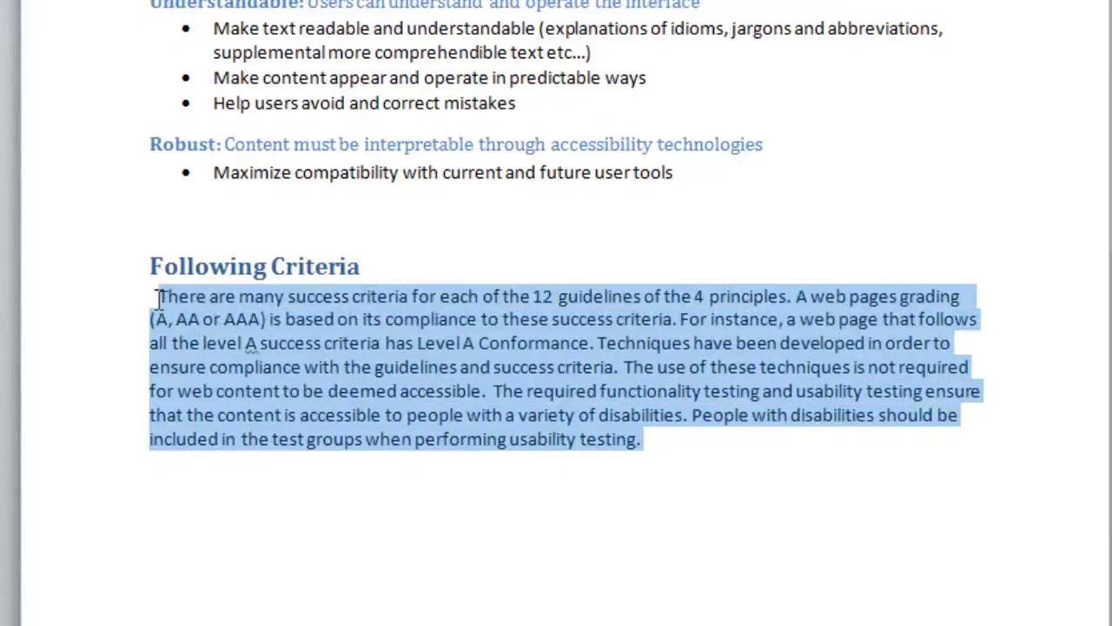
right_click(289, 312)
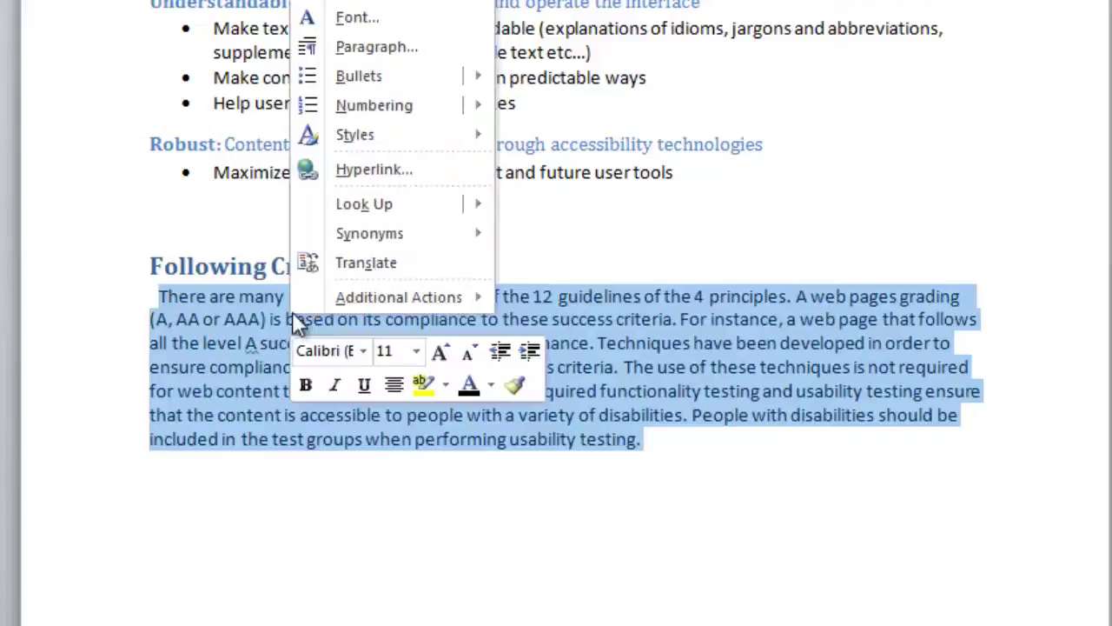
left_click(358, 49)
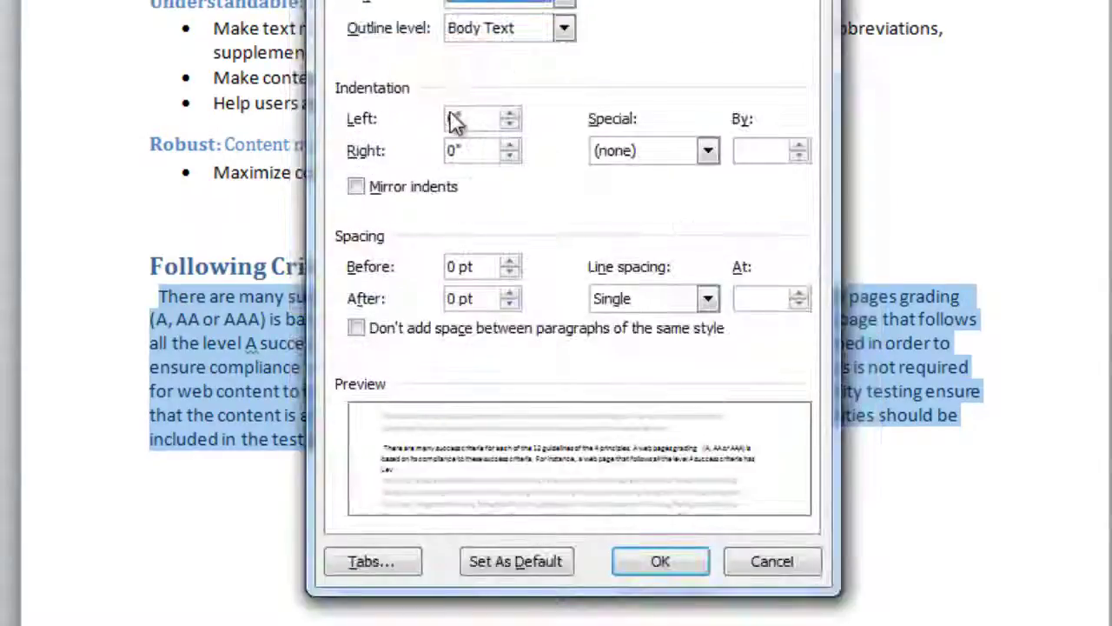
left_click(509, 114)
left_click(511, 154)
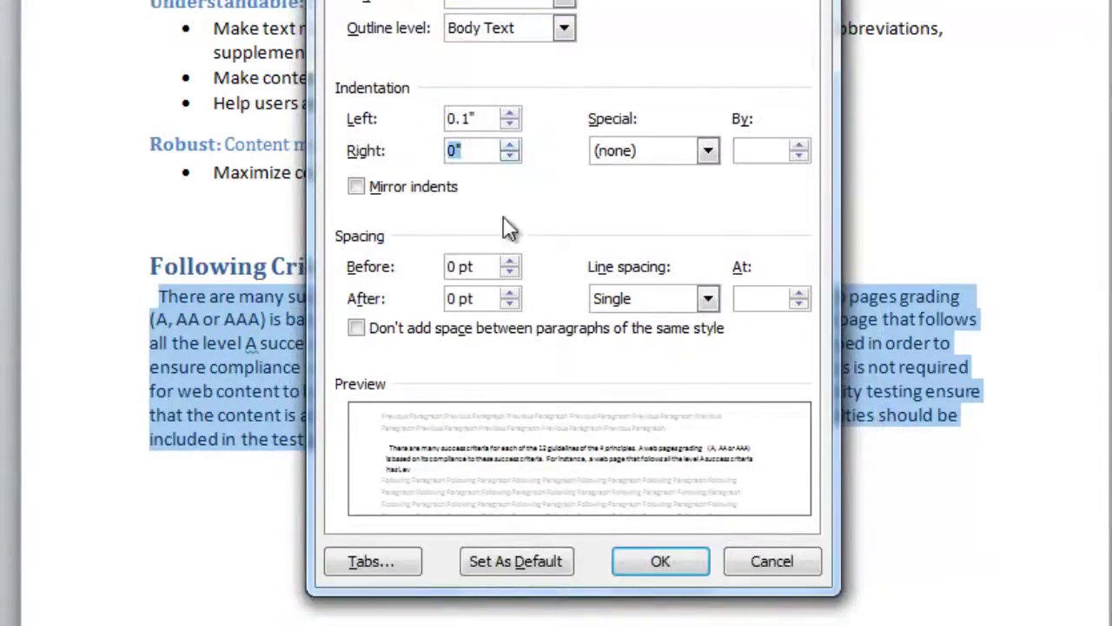
left_click(509, 272)
left_click(510, 303)
left_click(681, 556)
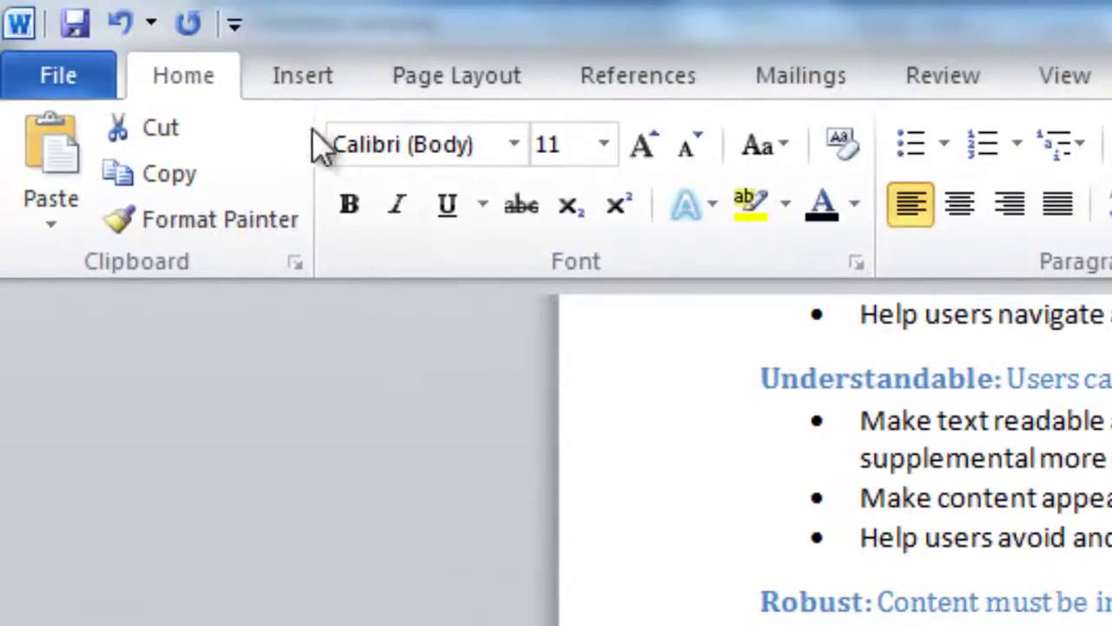
- Insert a page break at the current text position
left_click(298, 75)
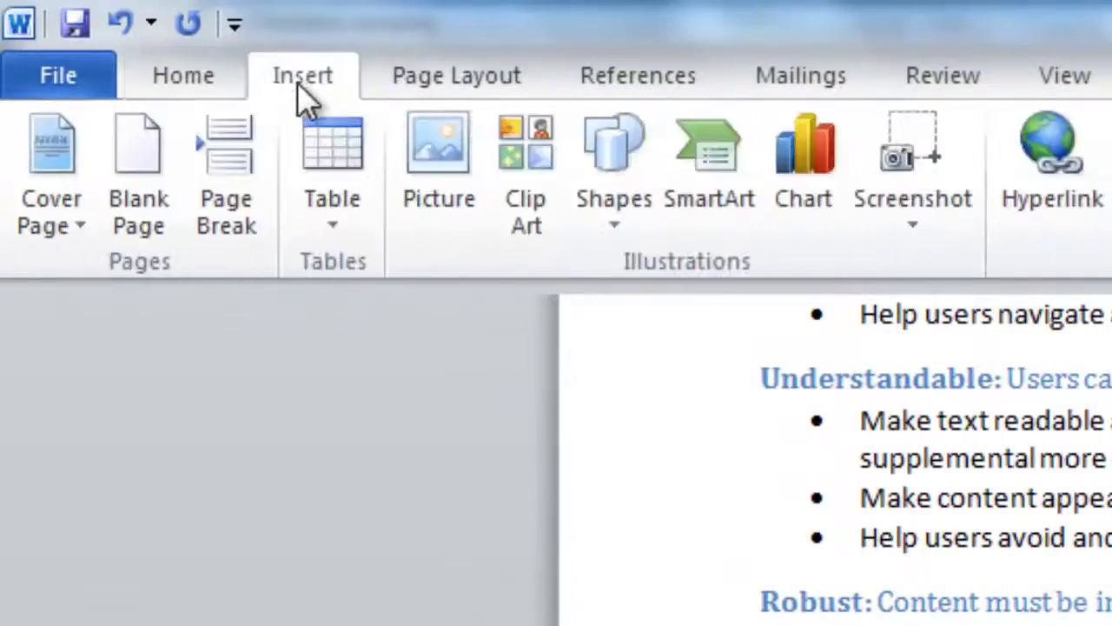
left_click(243, 217)
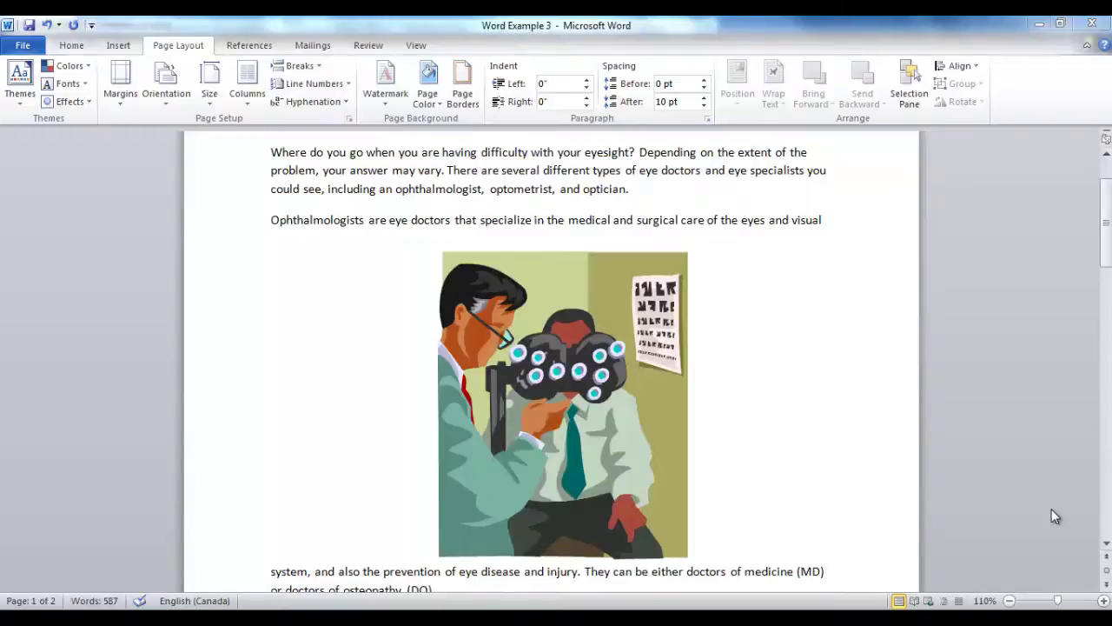
- In Word Example 3, position the eye exam picture In Line with Text and open its text wrapping options
left_click(601, 402)
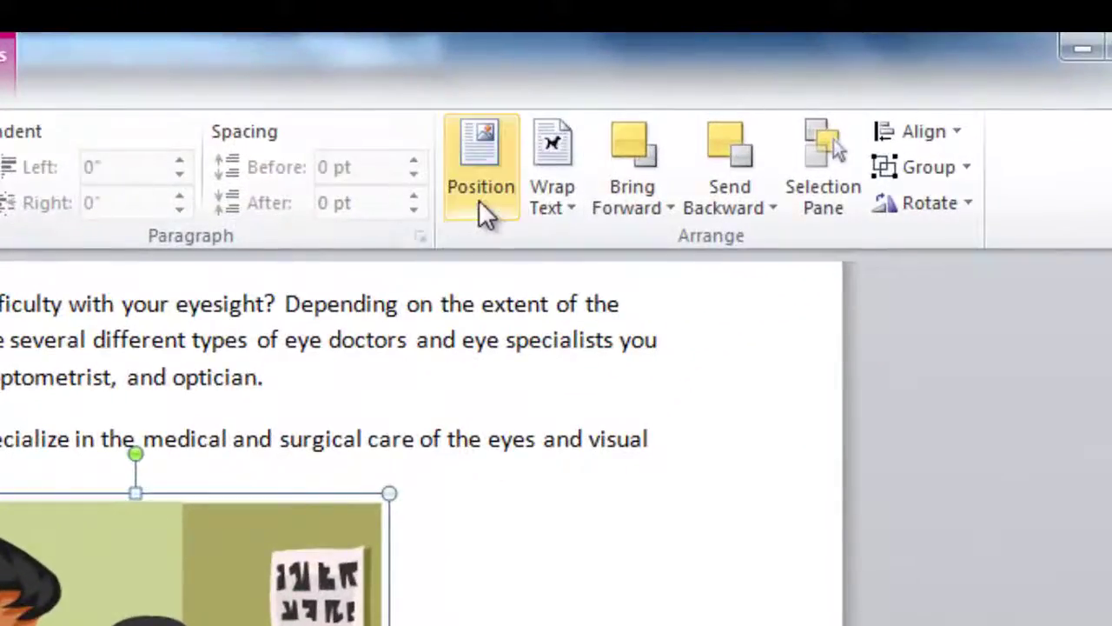
left_click(481, 201)
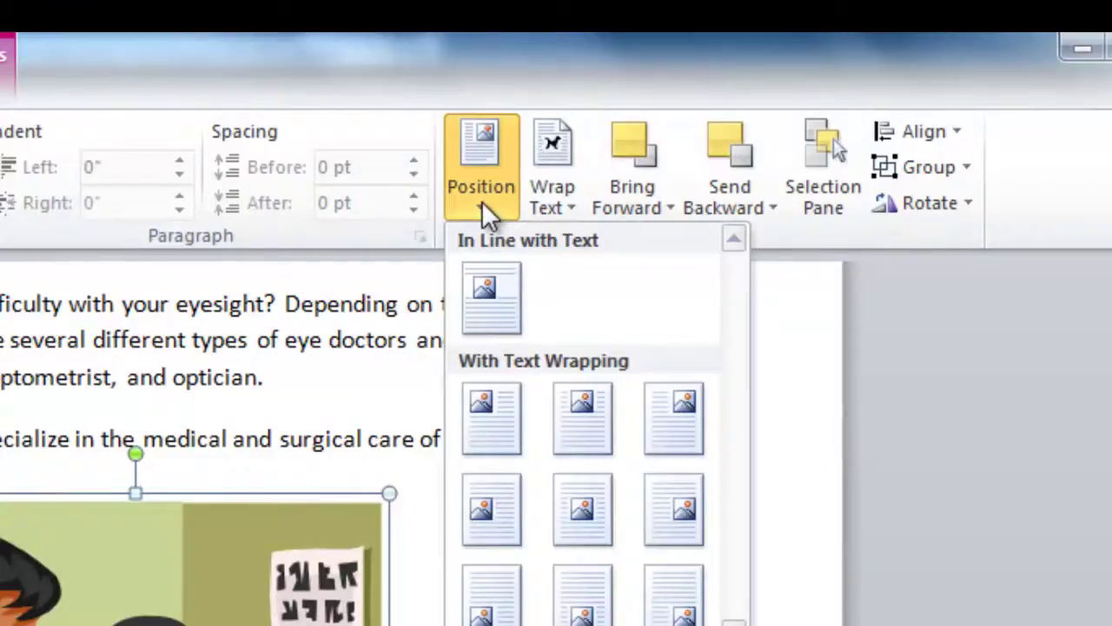
left_click(492, 292)
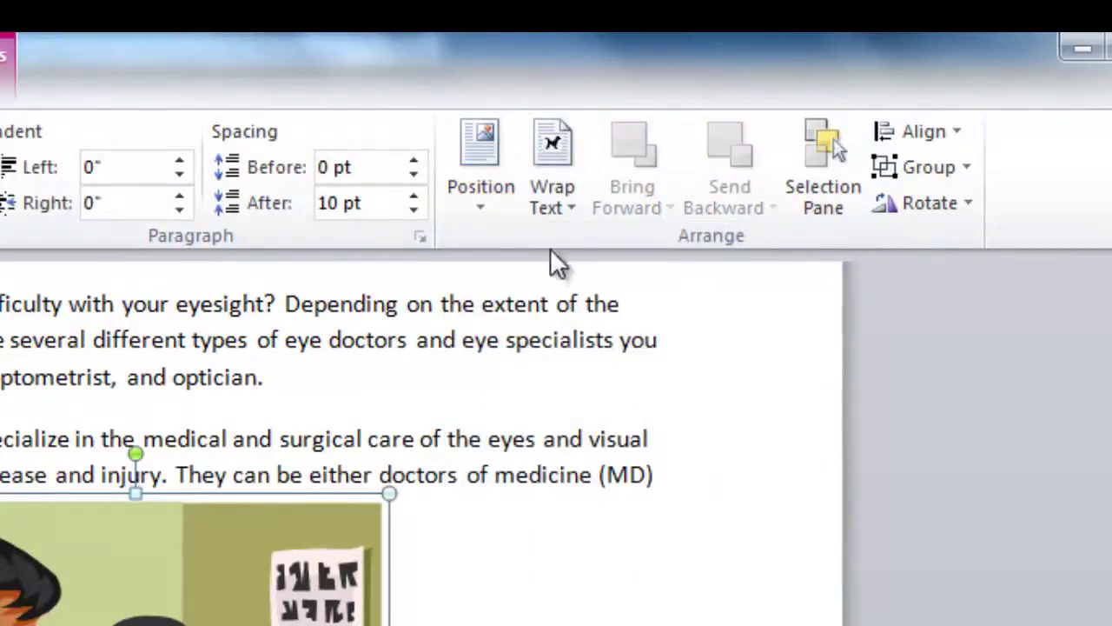
left_click(567, 207)
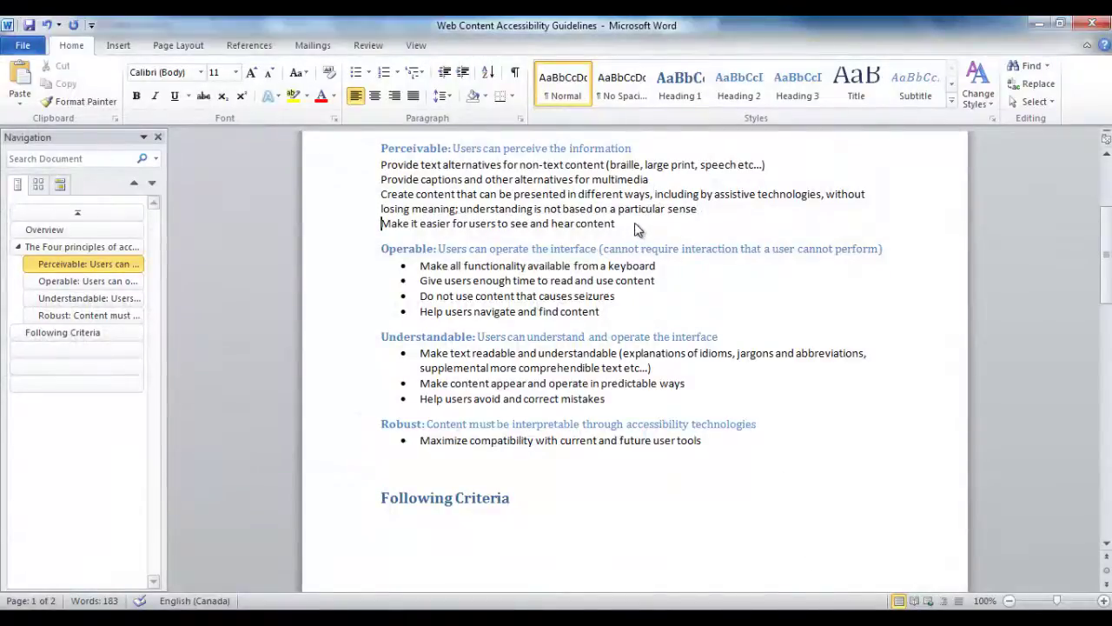
- Format the four paragraphs under the Perceivable heading as a bulleted list and change it to a numbered list
left_click_drag(634, 222, 369, 169)
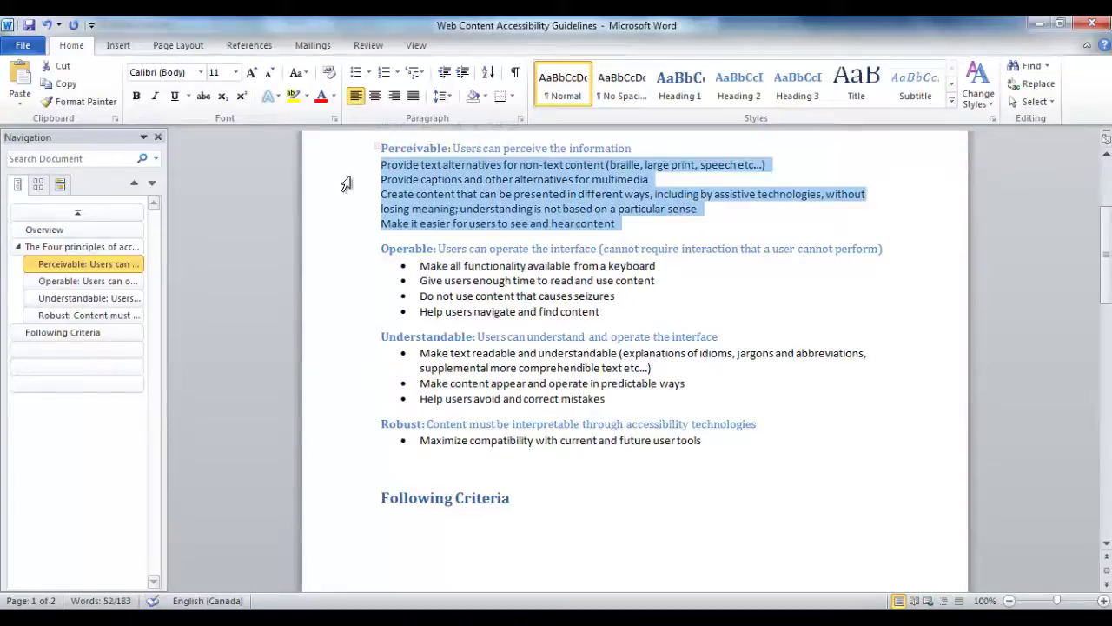
left_click(357, 73)
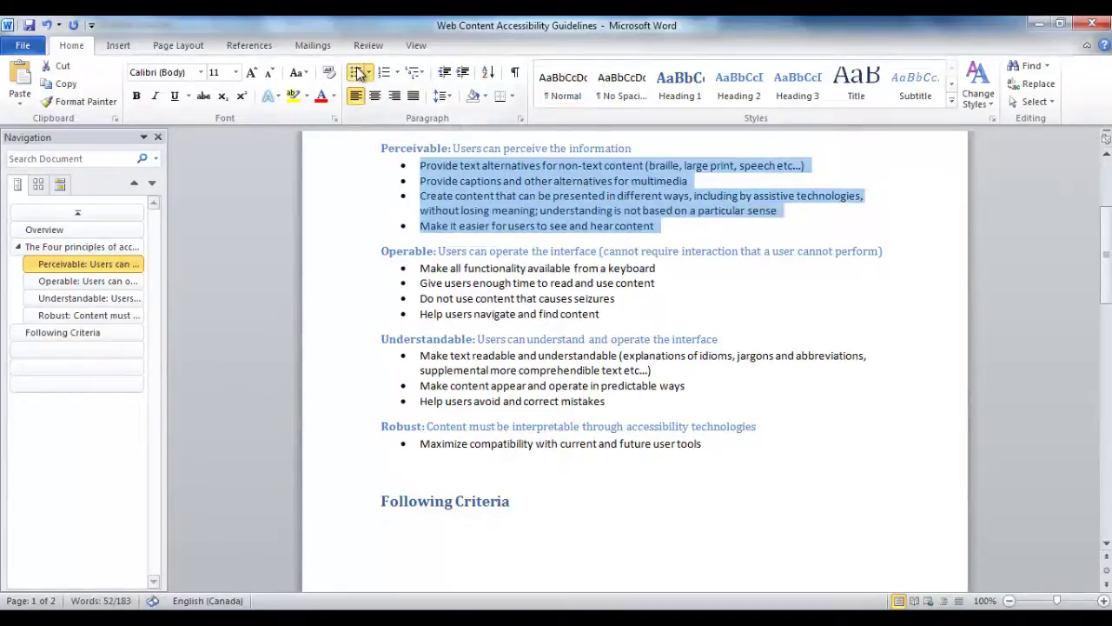
left_click(385, 73)
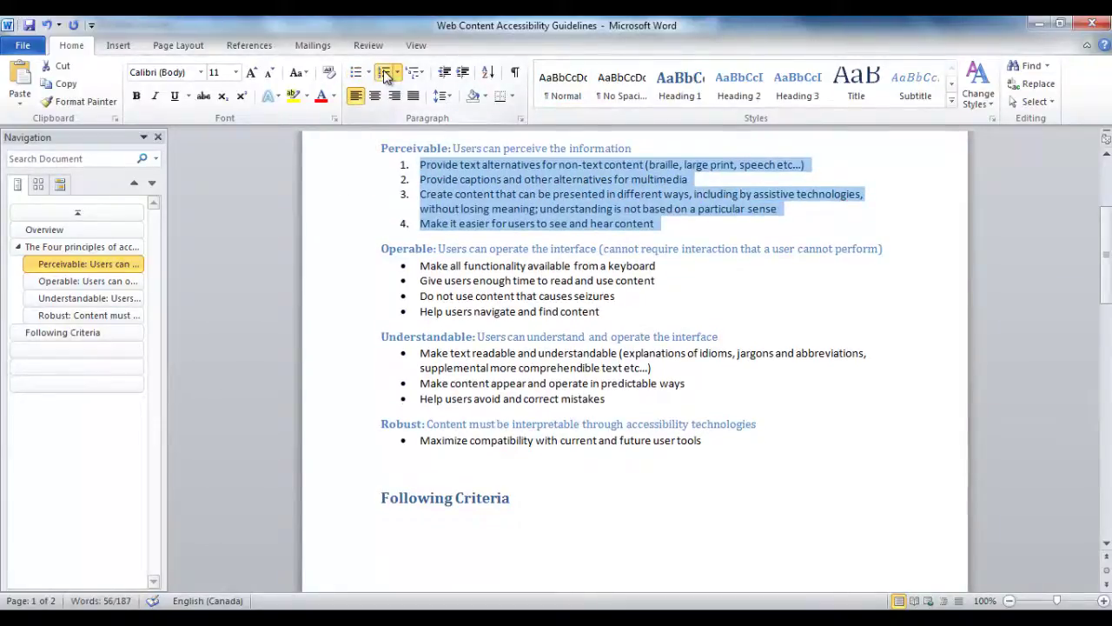
left_click(691, 224)
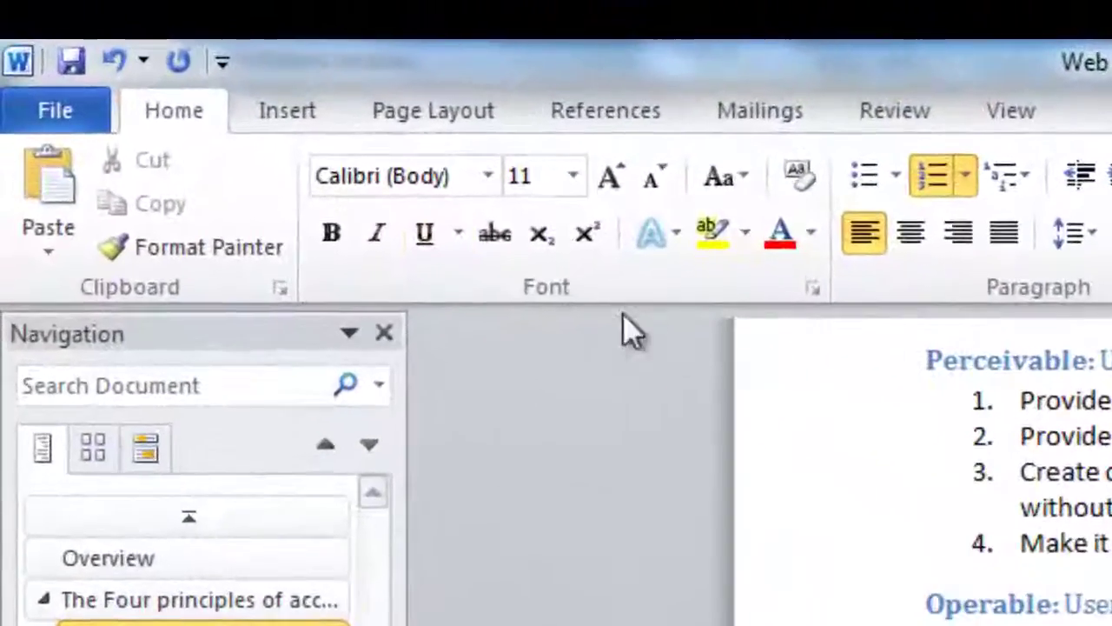
- Open the gallery of page number designs for the top of the page
left_click(271, 120)
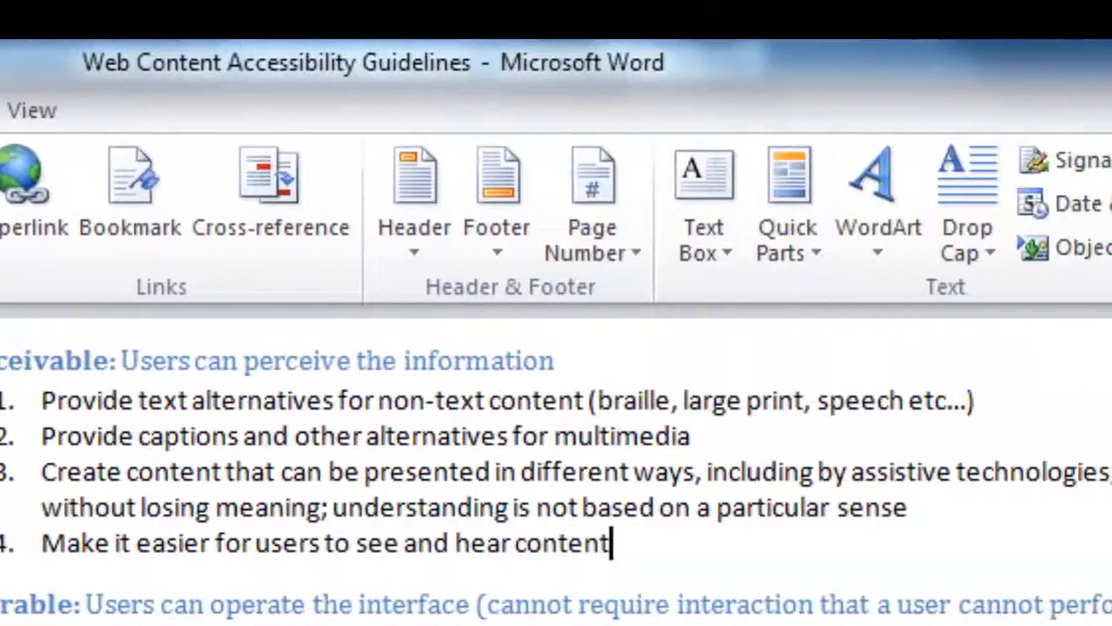
left_click(616, 248)
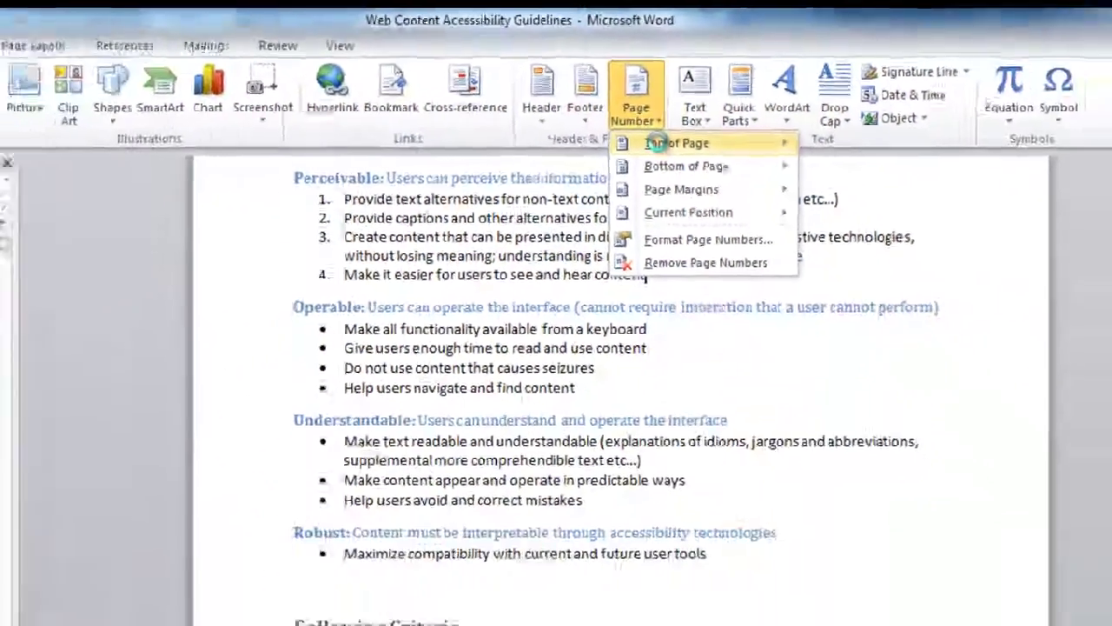
mouse_move(658, 143)
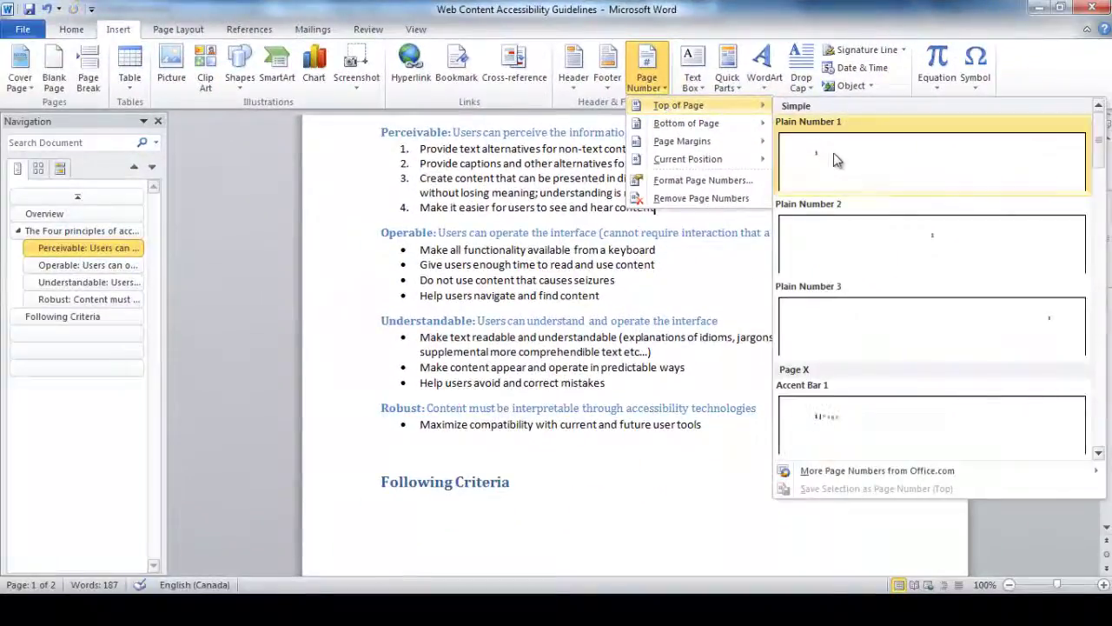